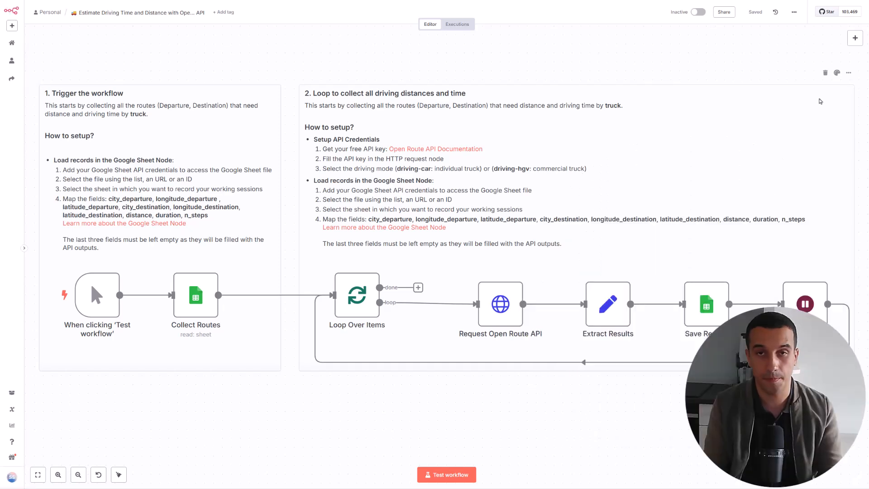
Switch to the Open Route Service spreadsheet in Google Sheets and review the addresses and their longitude and latitude on the Geocoding sheet
key("alt+Tab")
key("alt+Tab")
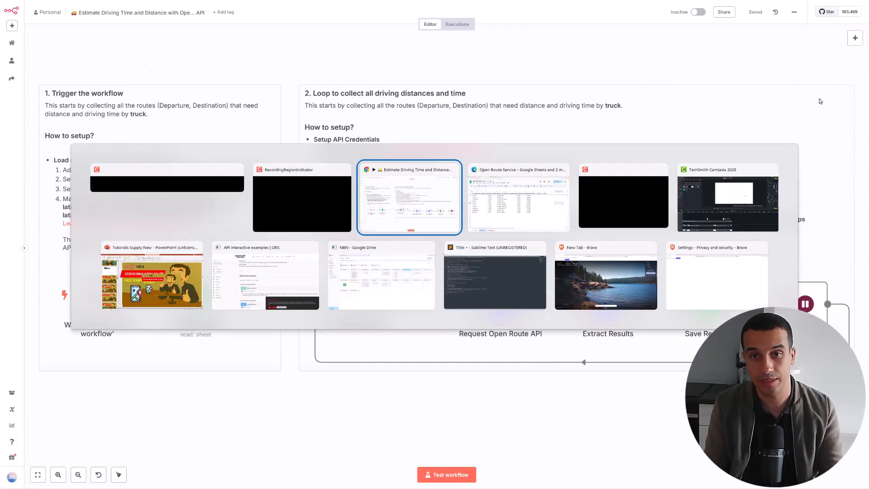
key("alt+Tab")
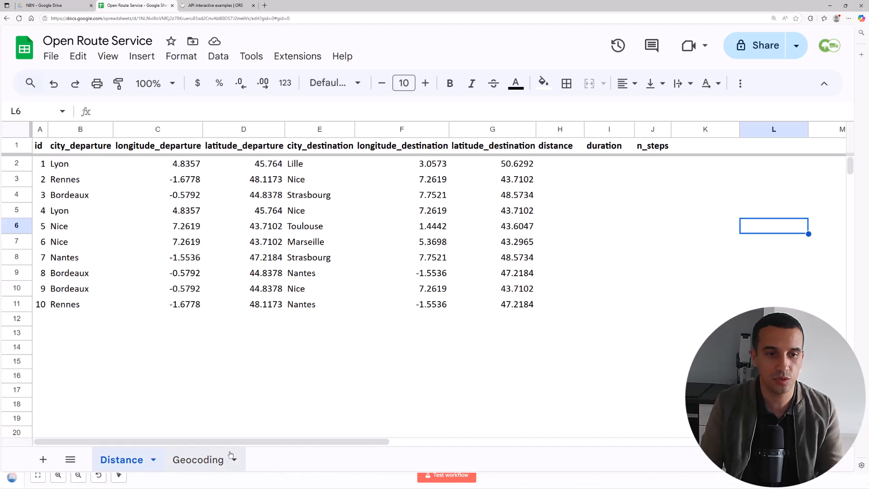
left_click(199, 459)
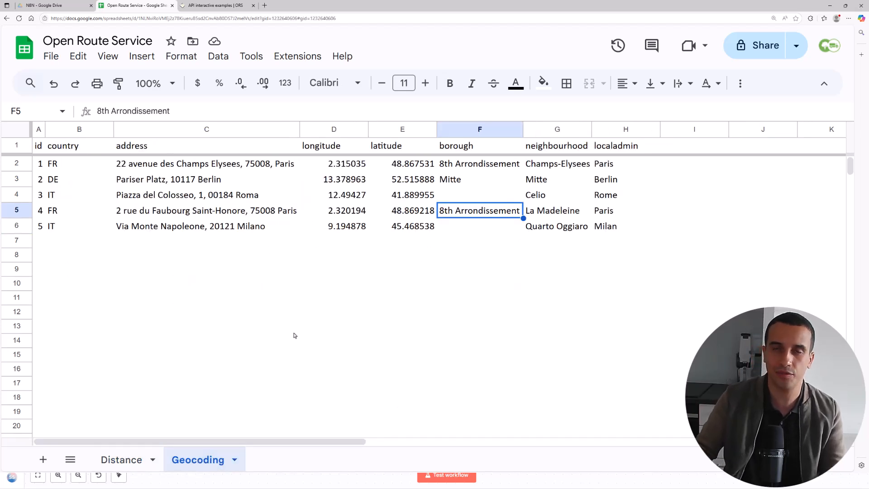
left_click(450, 326)
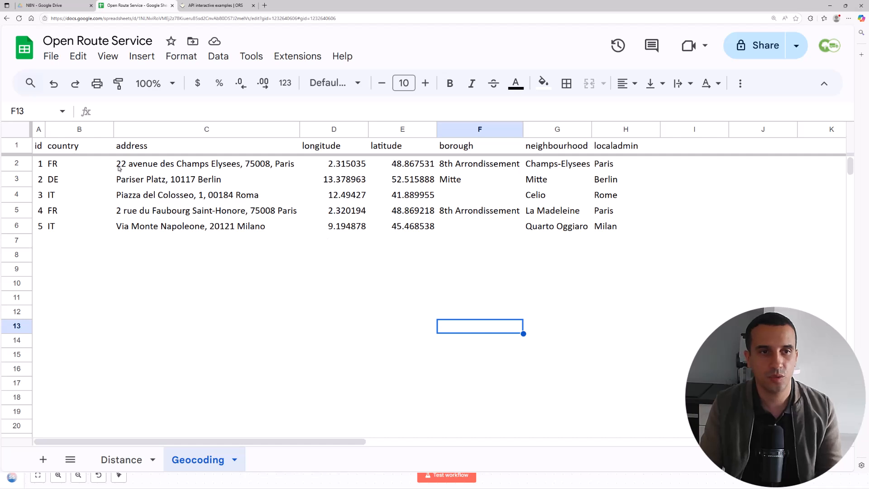
left_click_drag(50, 166, 219, 226)
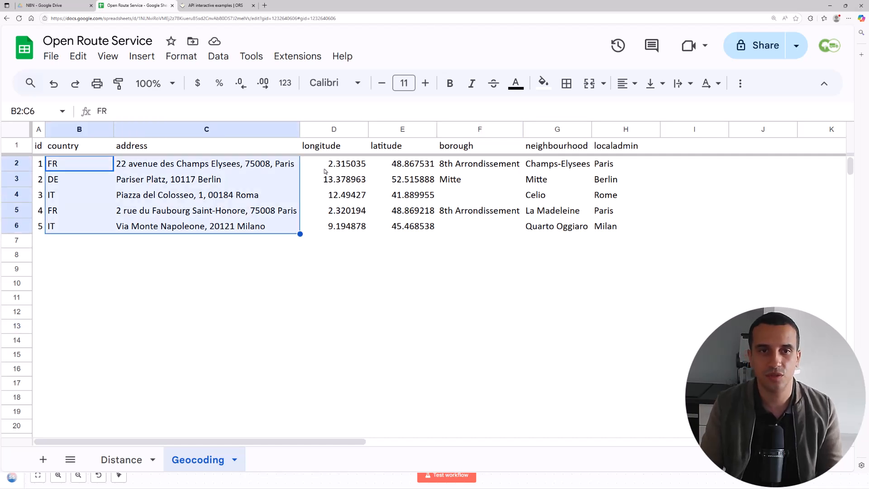
left_click_drag(326, 169, 415, 232)
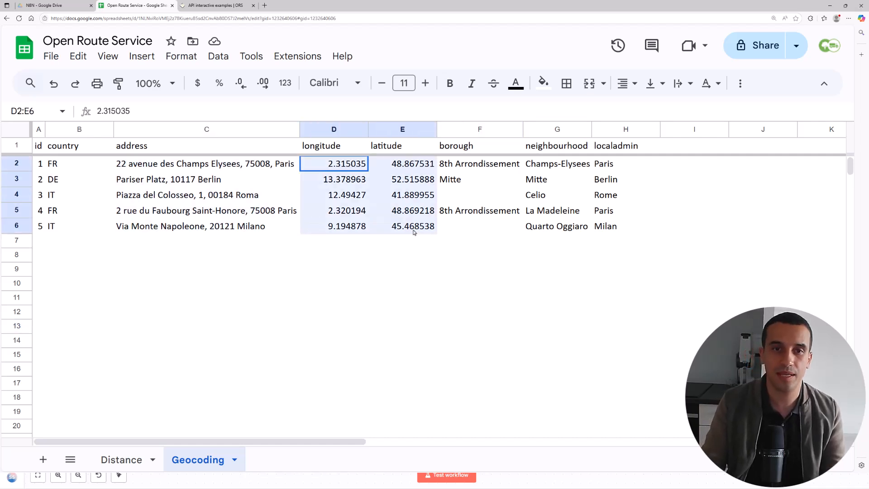
left_click(434, 311)
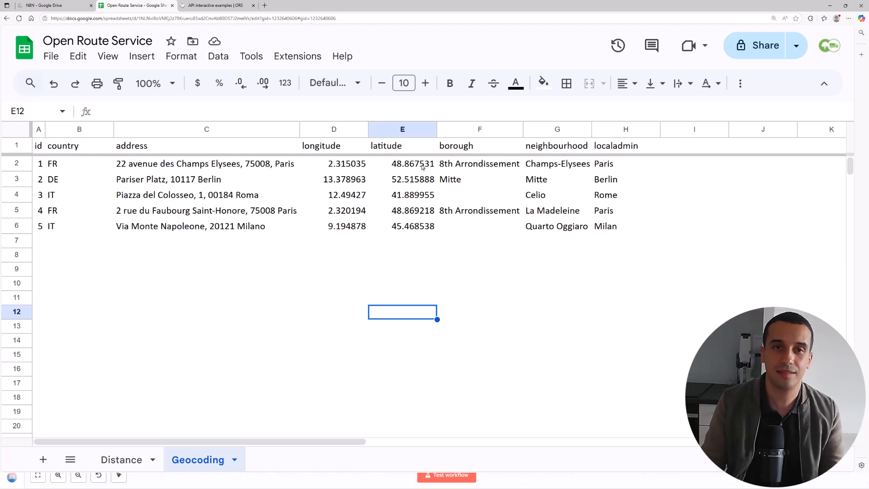
left_click_drag(333, 162, 424, 229)
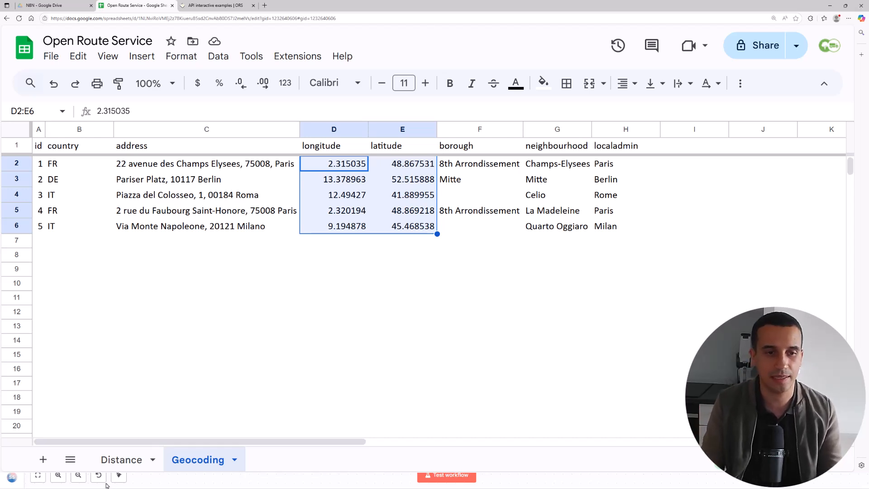
View the Distance sheet and the openrouteservice API documentation, ending back on the Distance sheet
left_click(125, 467)
left_click(337, 276)
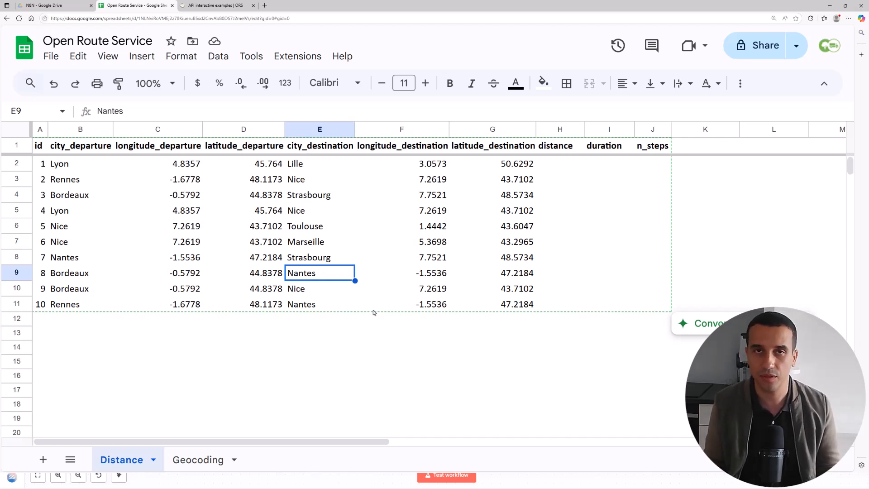
left_click(214, 6)
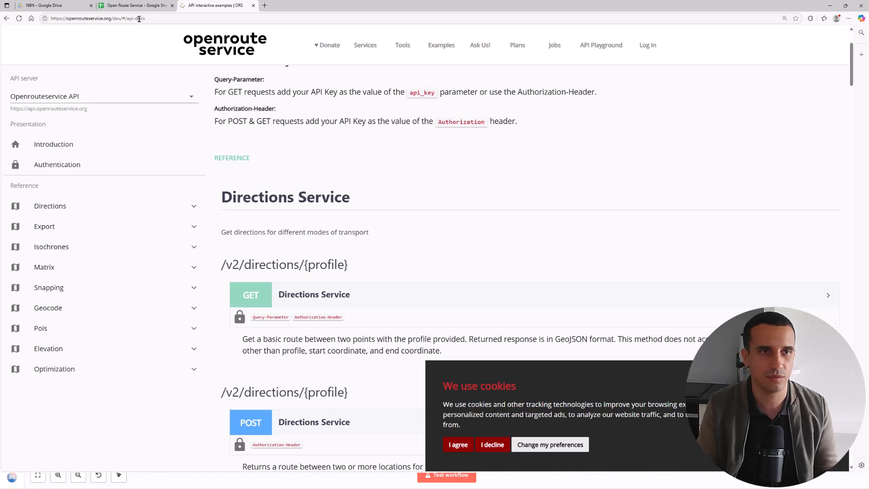
left_click(138, 7)
left_click(405, 257)
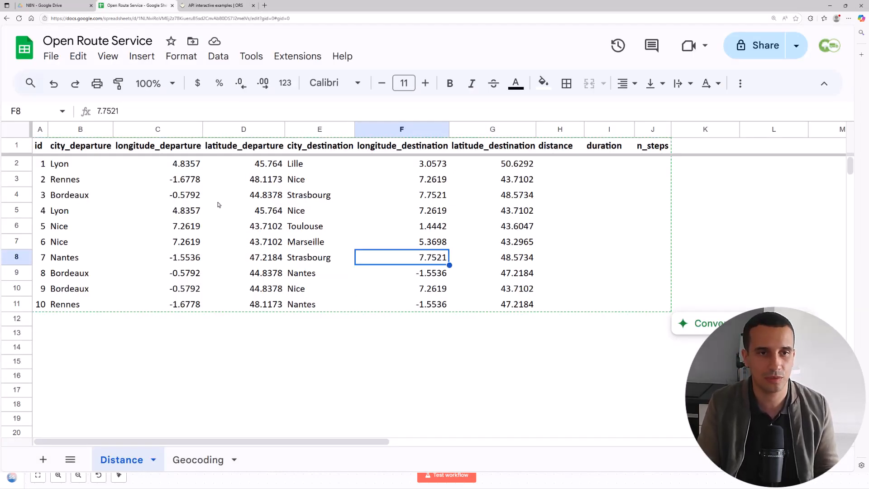
Examine the Distance sheet's route rows: departure and destination cities, their coordinates, and the distance and duration columns
left_click_drag(42, 162, 488, 308)
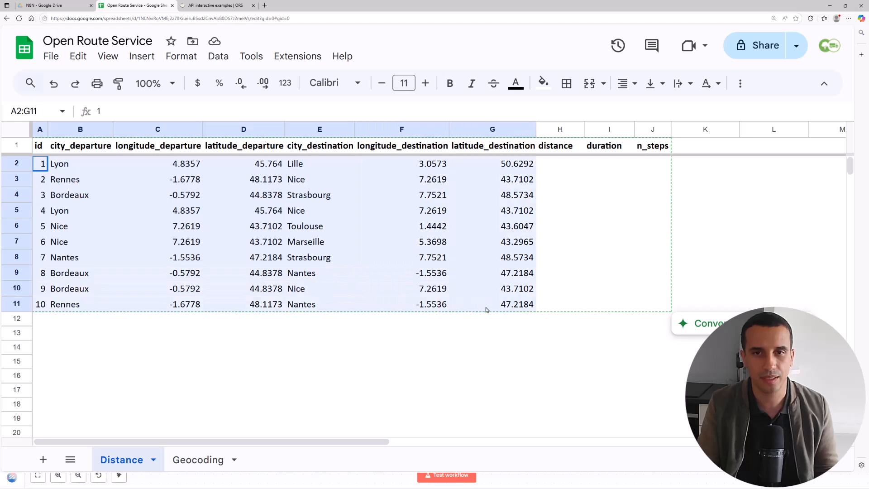
left_click(68, 166)
left_click(179, 164)
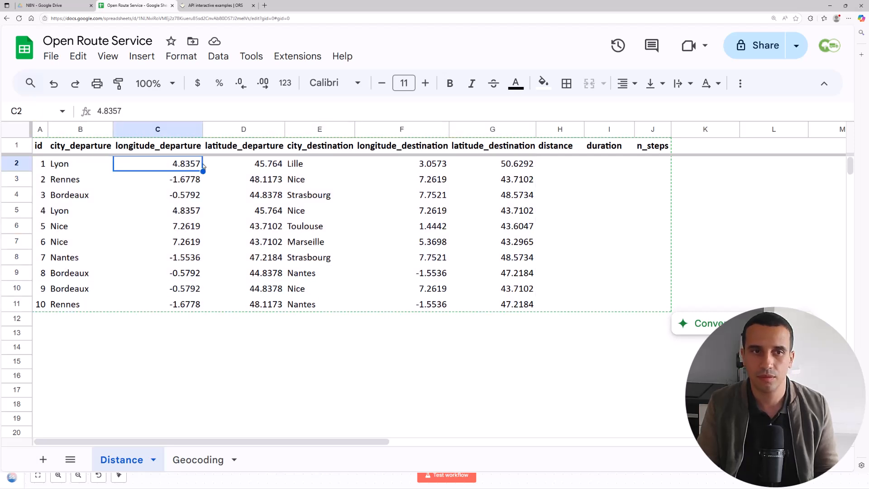
left_click(241, 166)
left_click(439, 164)
left_click(506, 166)
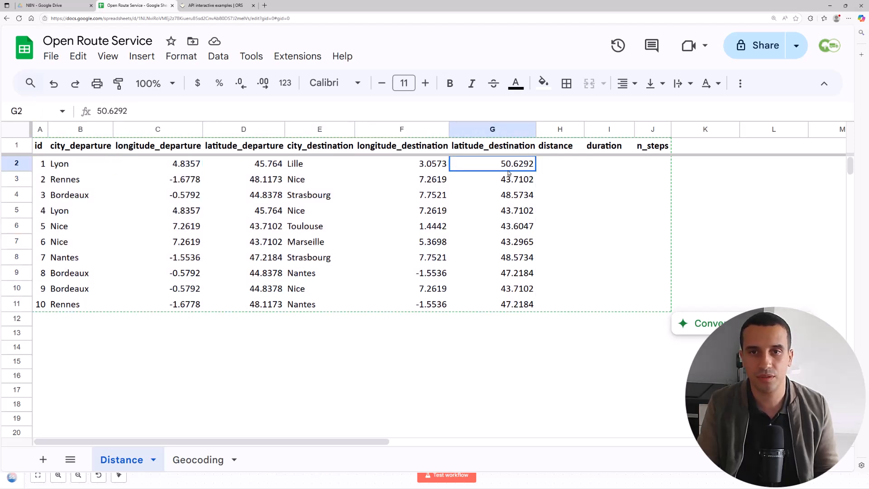
left_click(566, 168)
left_click(614, 165)
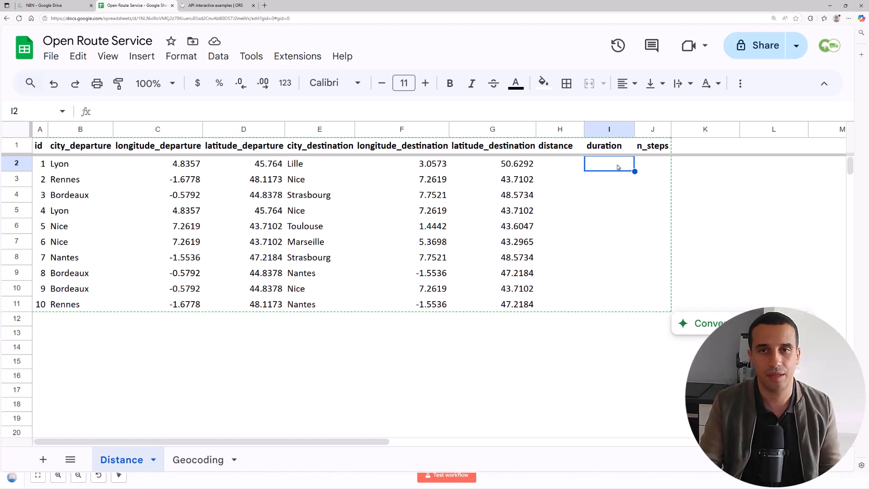
left_click(61, 166)
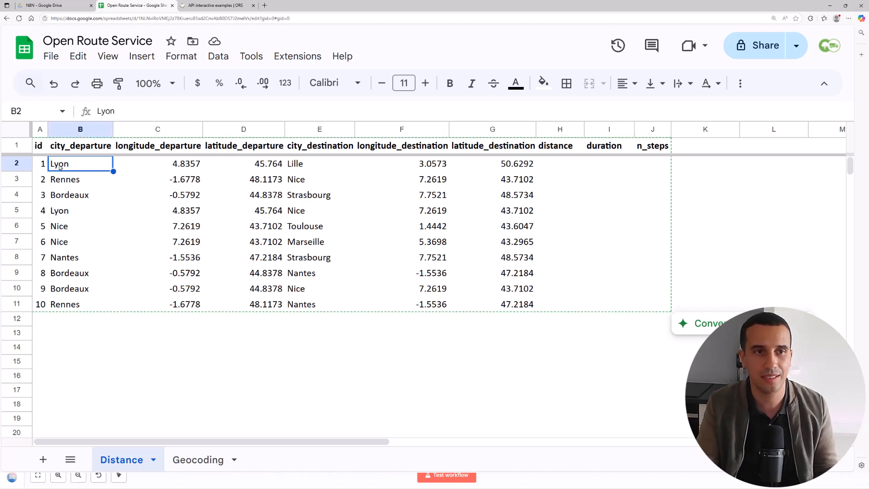
left_click(340, 167)
left_click(445, 212)
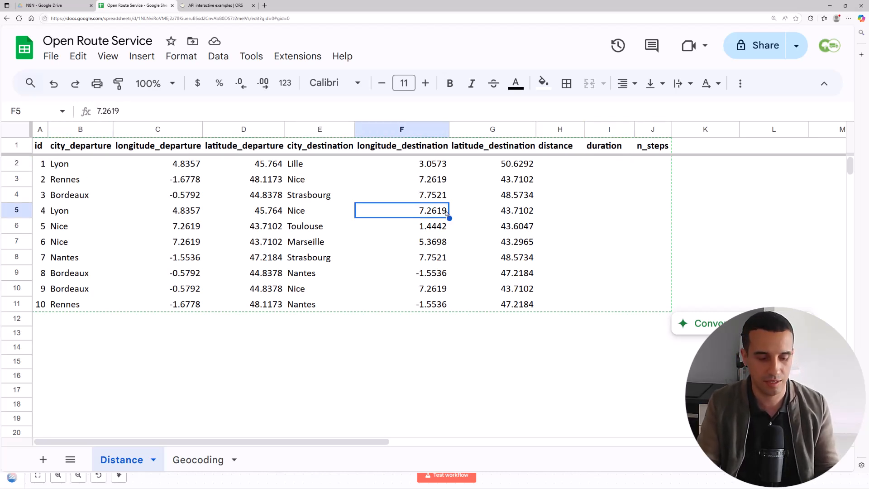
Switch to the driving time and distance workflow in n8n and review its trigger and Collect Routes section
key("alt+Tab")
key("alt+Tab")
key("alt+Tab")
key("alt+Tab")
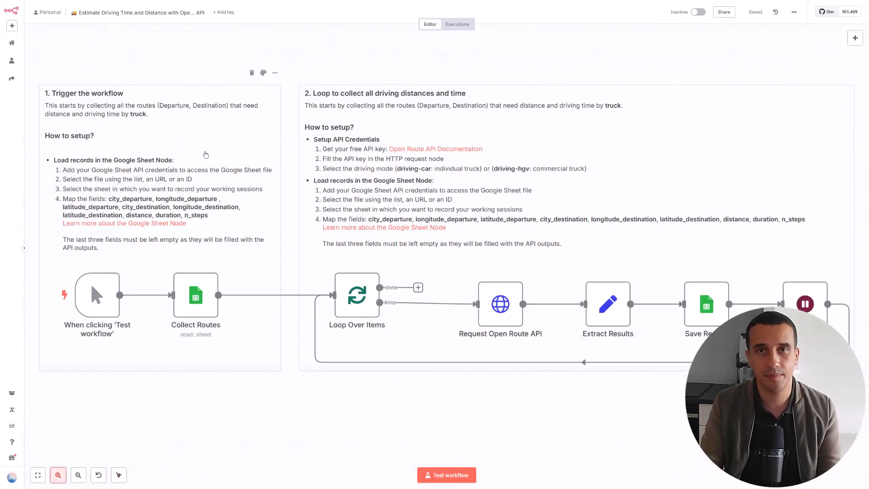
mouse_move(100, 315)
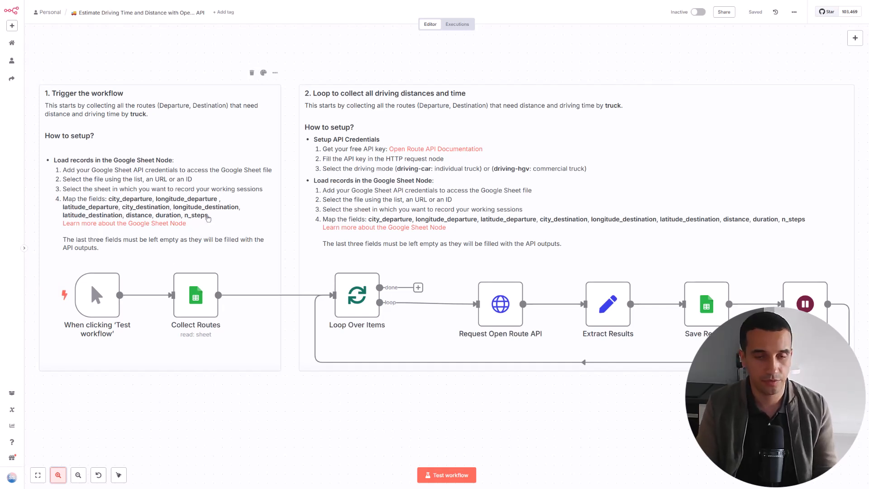
Switch back to Google Sheets and check the departure and destination cities on the Distance sheet, glancing at the openrouteservice API documentation
key("alt+Tab")
key("alt+Tab")
key("alt+Tab")
key("alt+Tab")
key("alt+Tab")
key("alt+Tab")
key("alt+Tab")
key("alt+Tab")
key("alt+Tab")
key("alt+Tab")
key("alt+Tab")
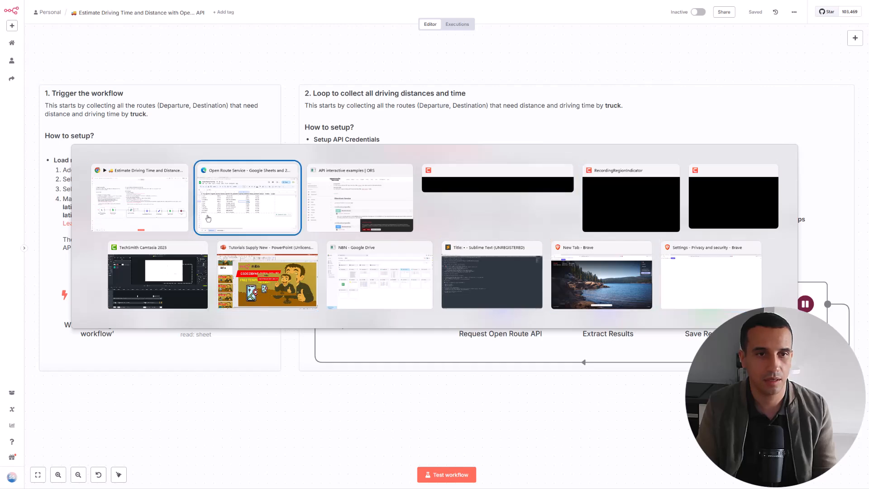
left_click(208, 219)
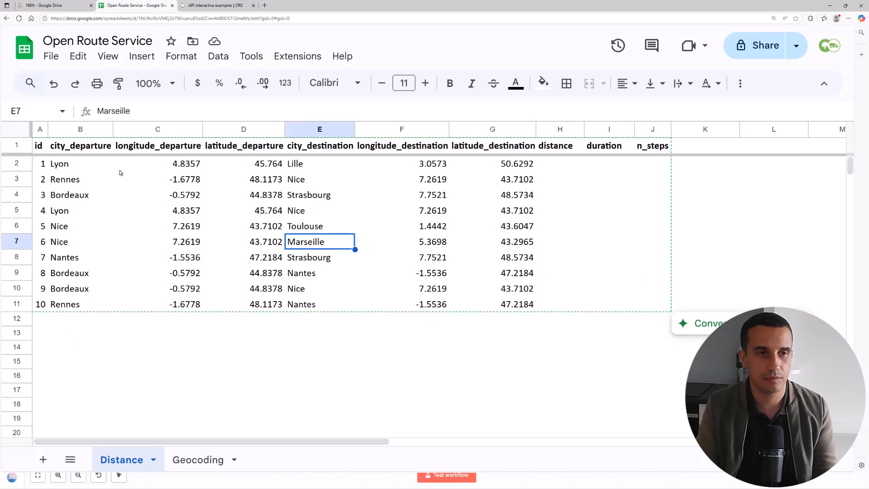
left_click_drag(77, 164, 86, 305)
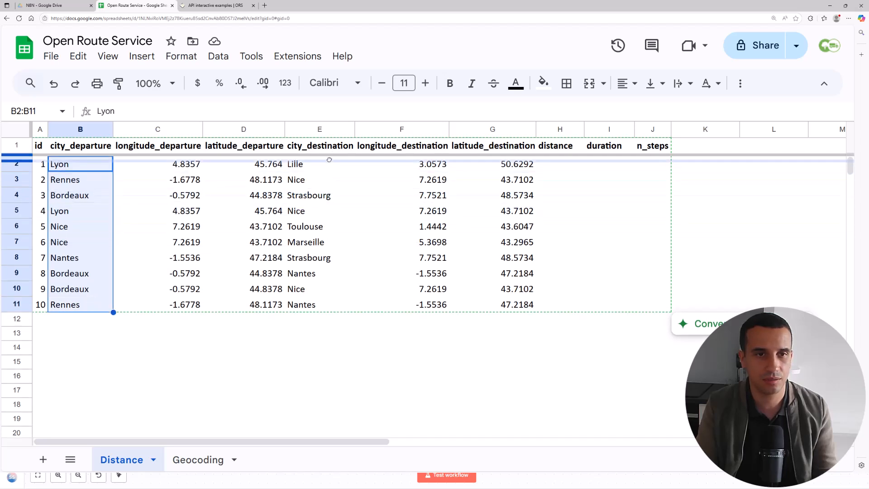
left_click(331, 195)
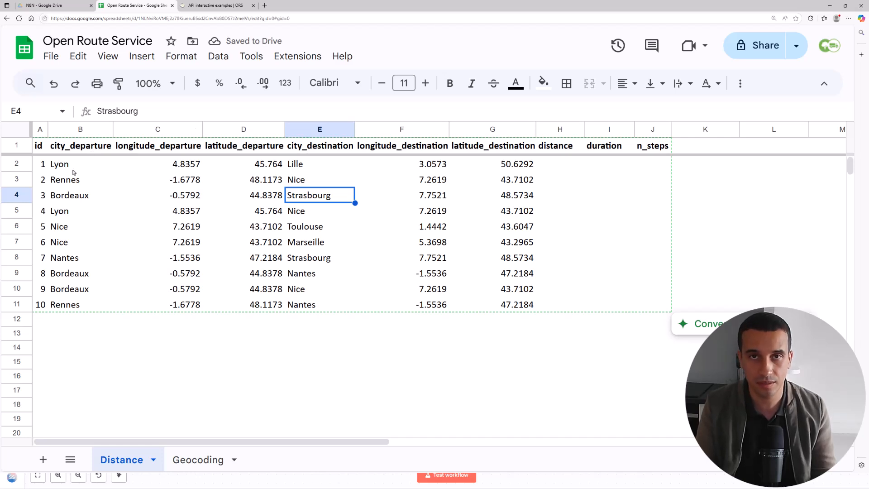
left_click(199, 5)
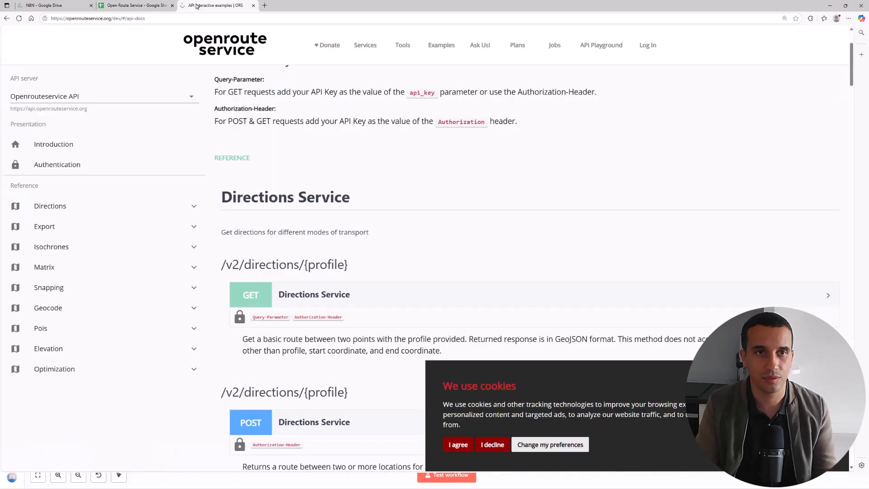
left_click(134, 5)
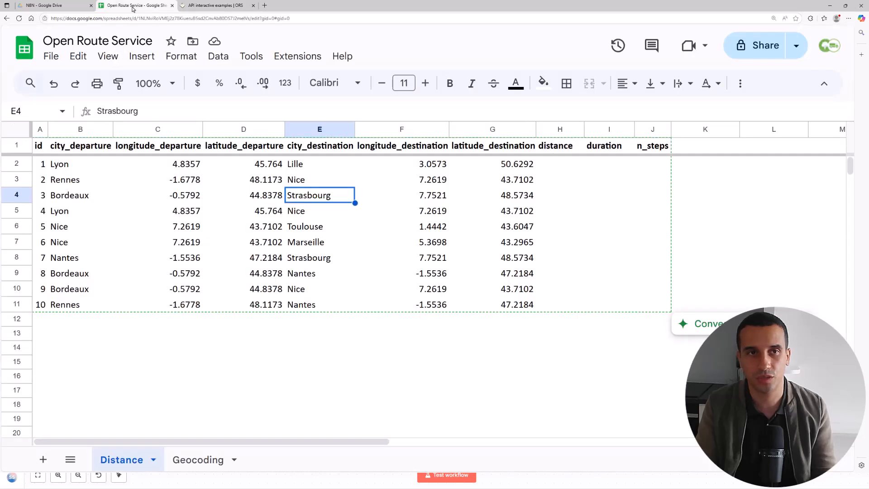
left_click(70, 190)
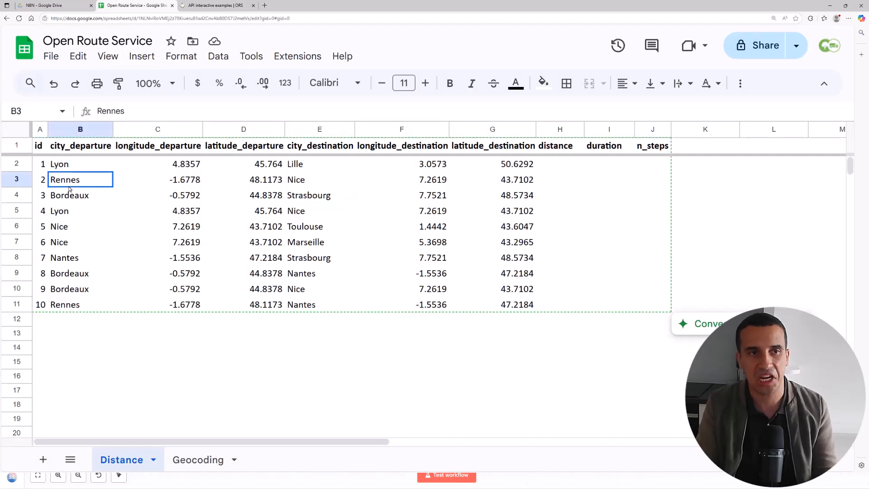
Switch to the n8n workflow and inspect the Request Open Route API node's query parameters, headers and response options
key("alt+Tab")
key("alt+Tab")
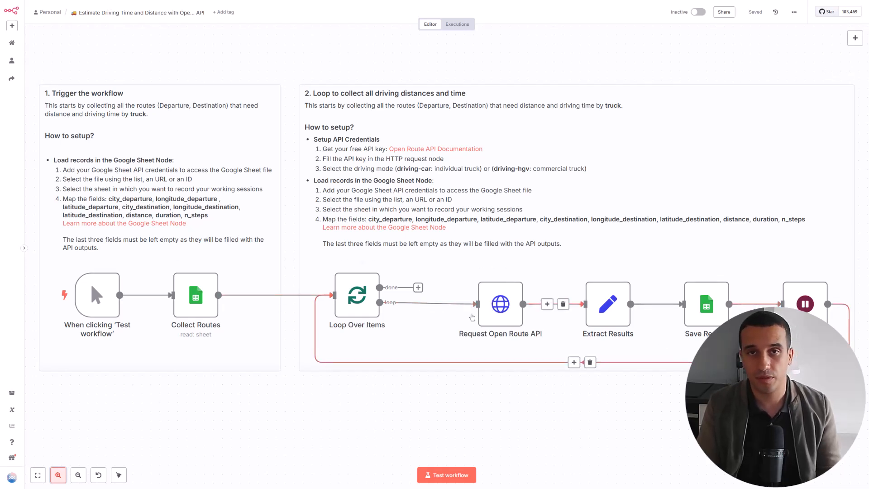
double_click(513, 309)
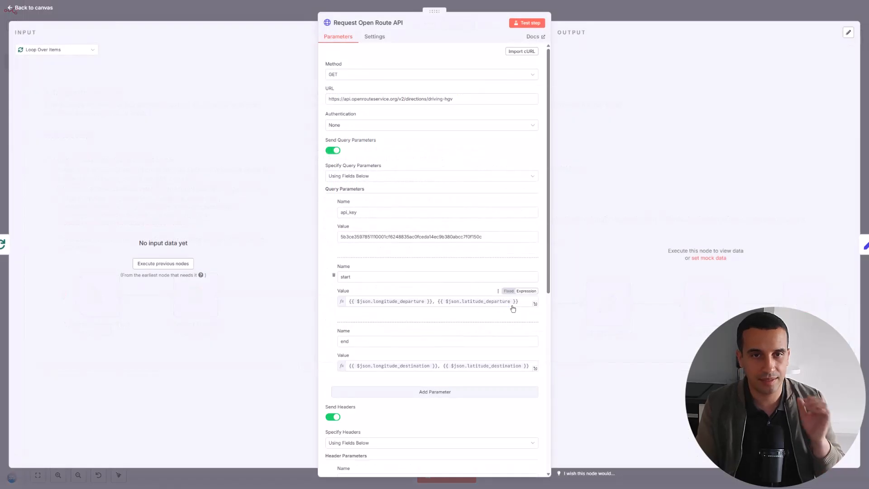
scroll(502, 286, "down", 1)
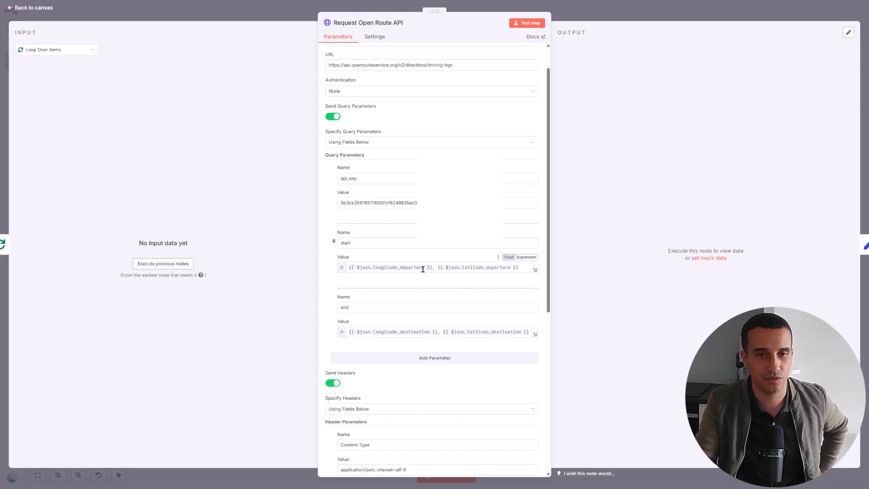
left_click(408, 268)
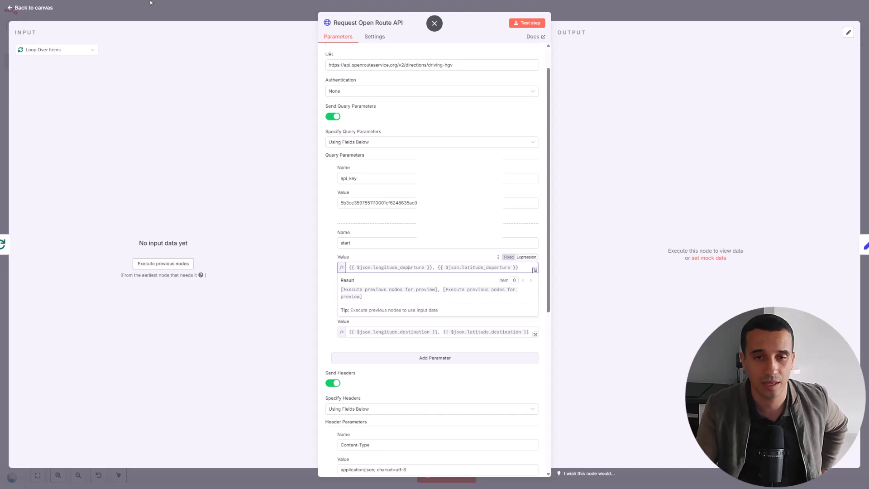
left_click(390, 243)
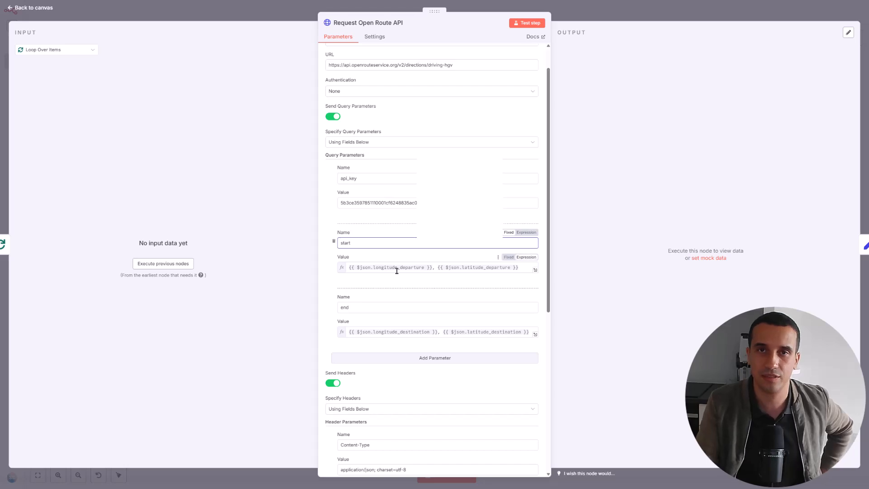
scroll(408, 330, "down", 1)
scroll(419, 344, "down", 4)
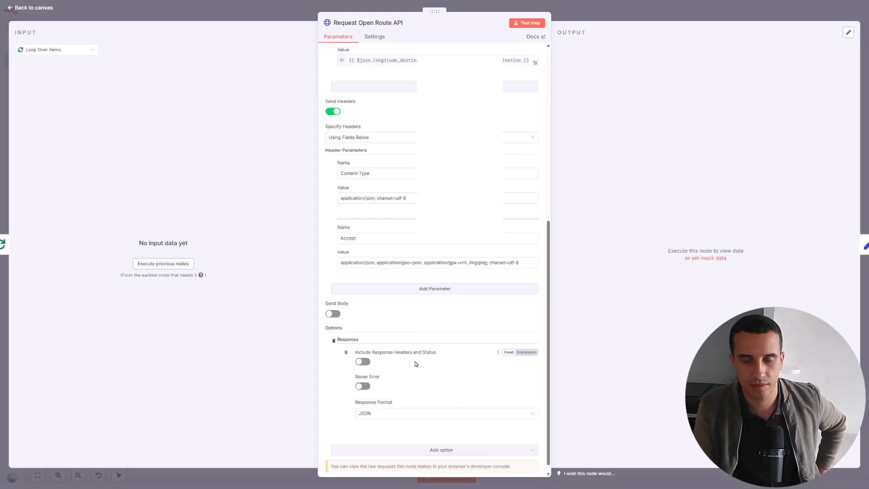
scroll(426, 343, "up", 6)
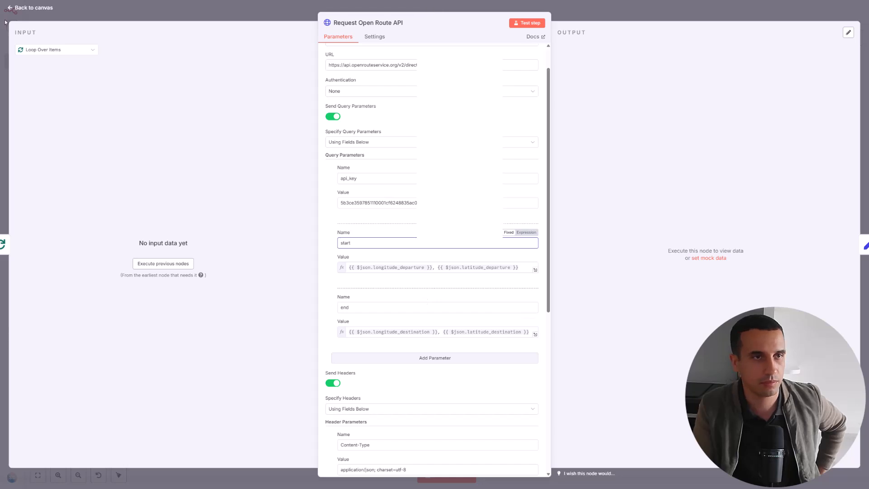
left_click(16, 10)
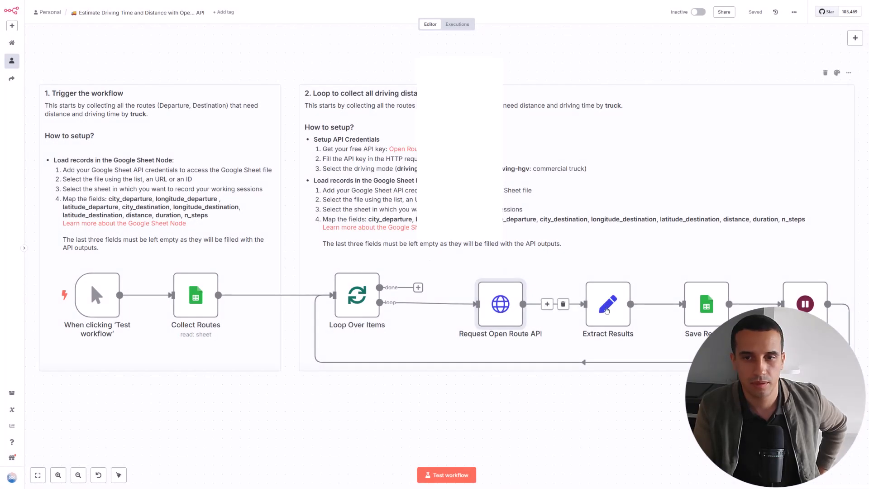
Run a test of the whole driving time and distance workflow
left_click(446, 475)
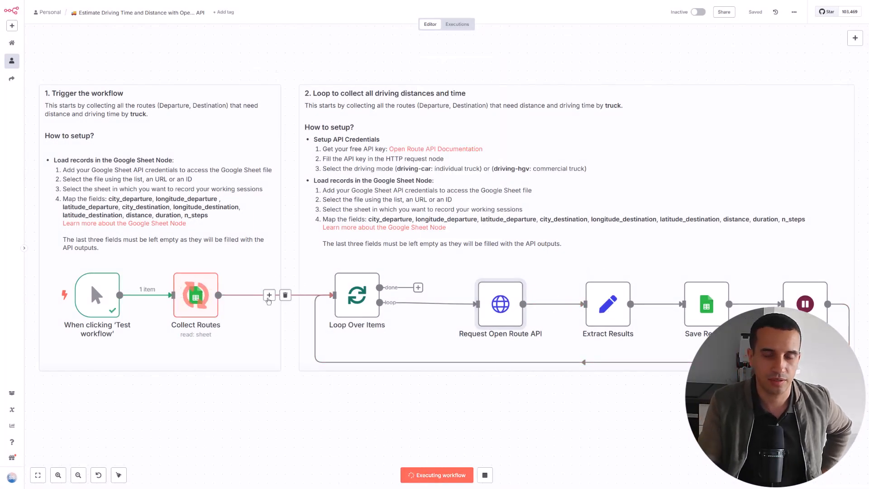
Examine the Request Open Route API node's route output and the Extract Results node's distance, duration and n_steps mappings
double_click(501, 313)
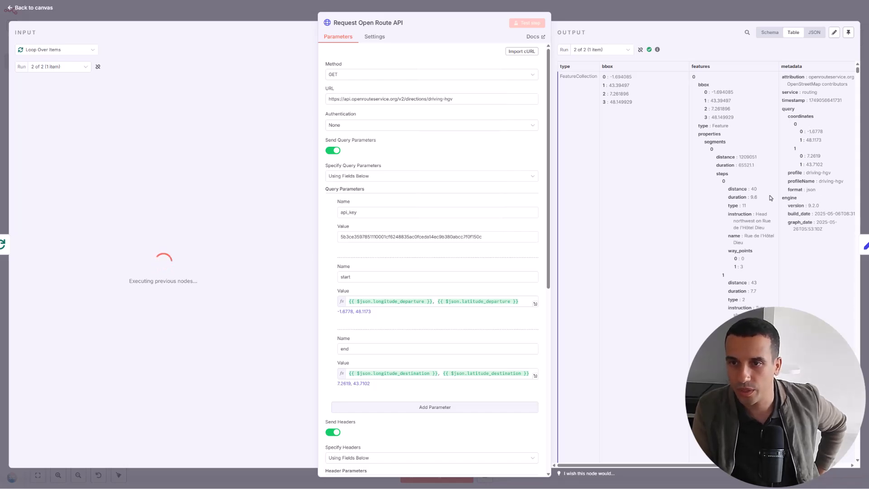
scroll(780, 246, "down", 2)
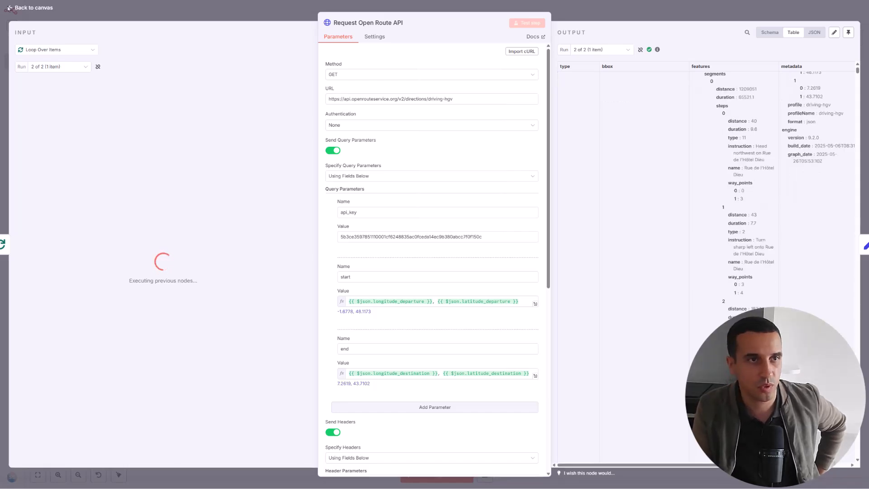
left_click(10, 8)
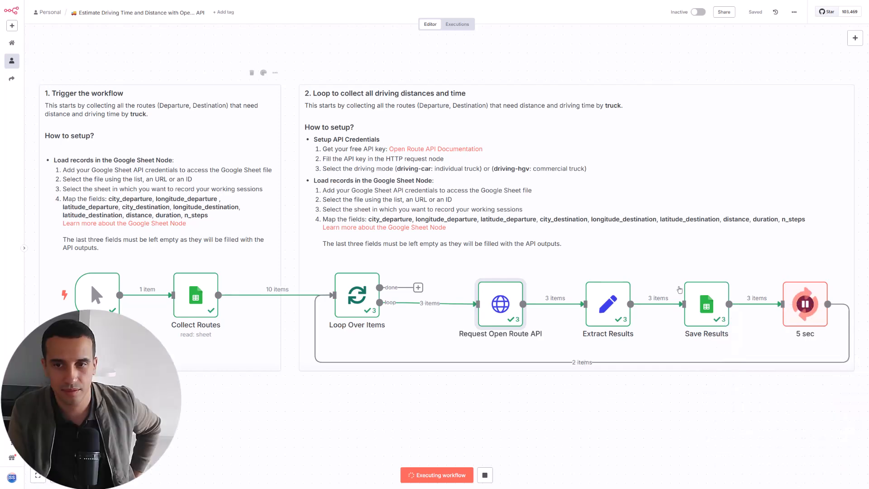
double_click(619, 304)
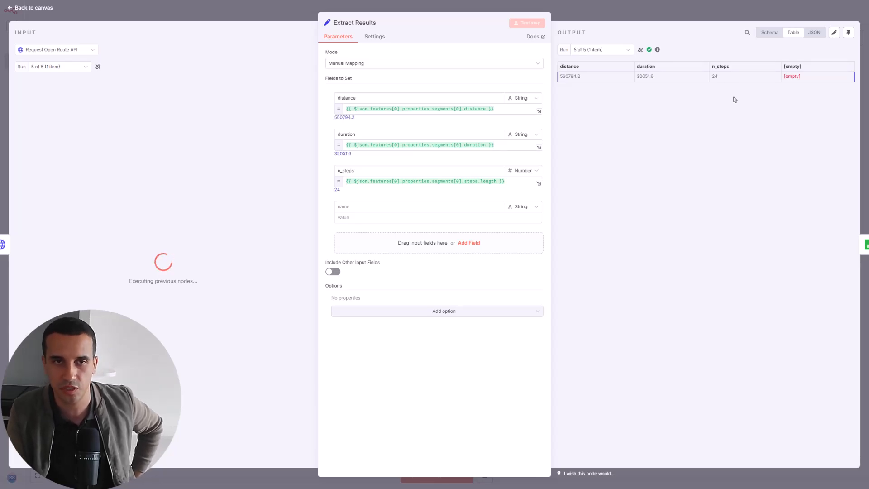
left_click(13, 10)
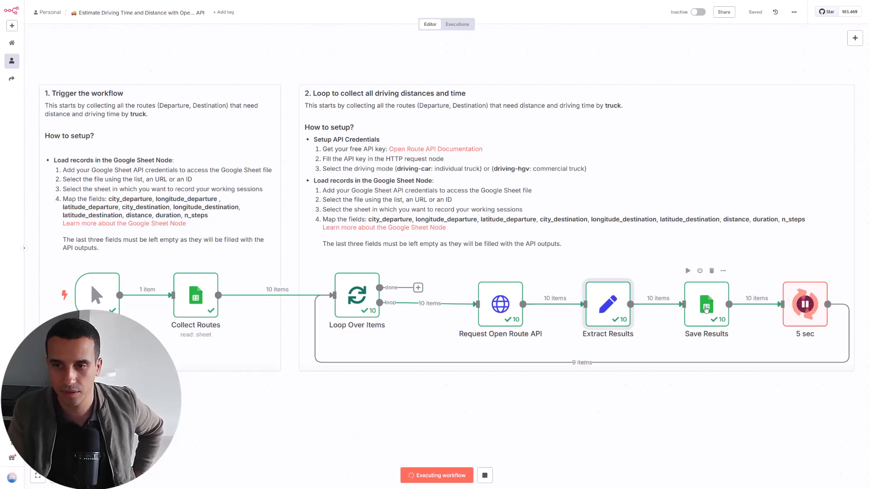
Review the Save Results node's row-update mapping and the Collect Routes node's sheet settings and output
double_click(707, 308)
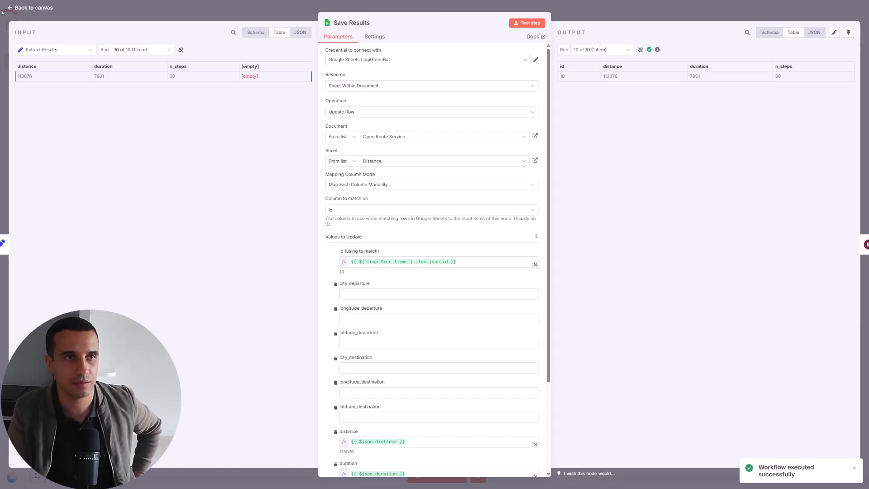
left_click(19, 8)
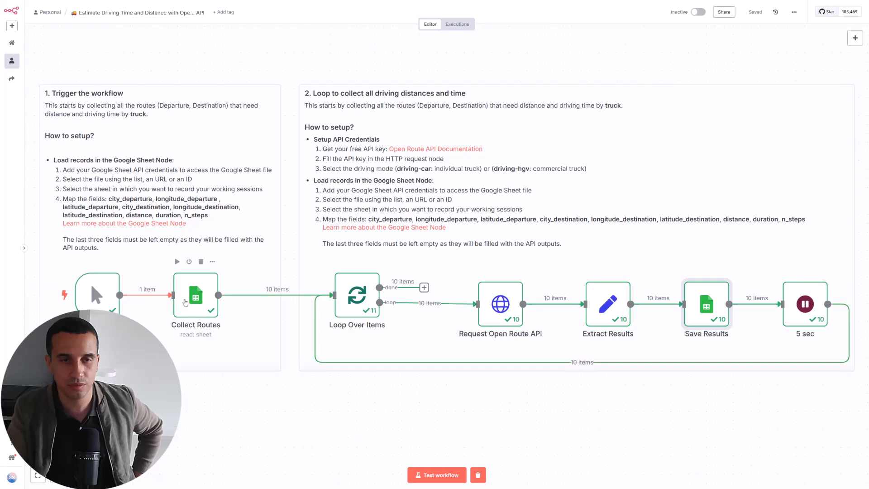
double_click(185, 303)
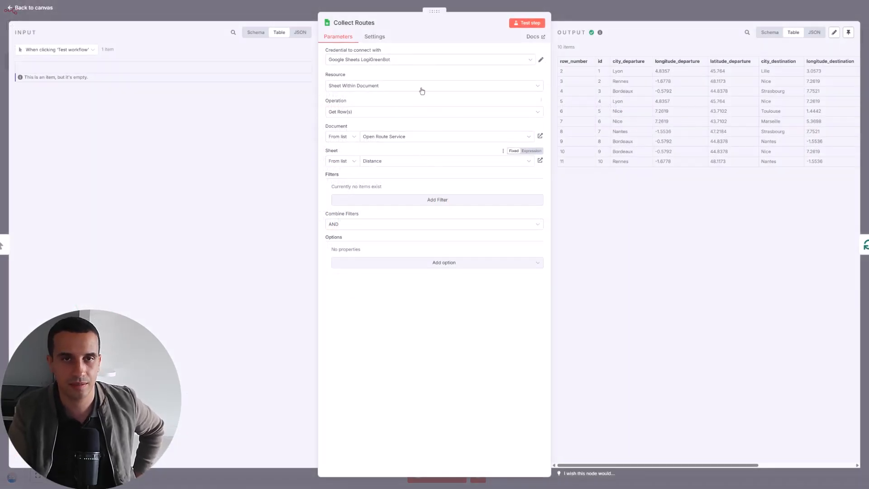
left_click(10, 8)
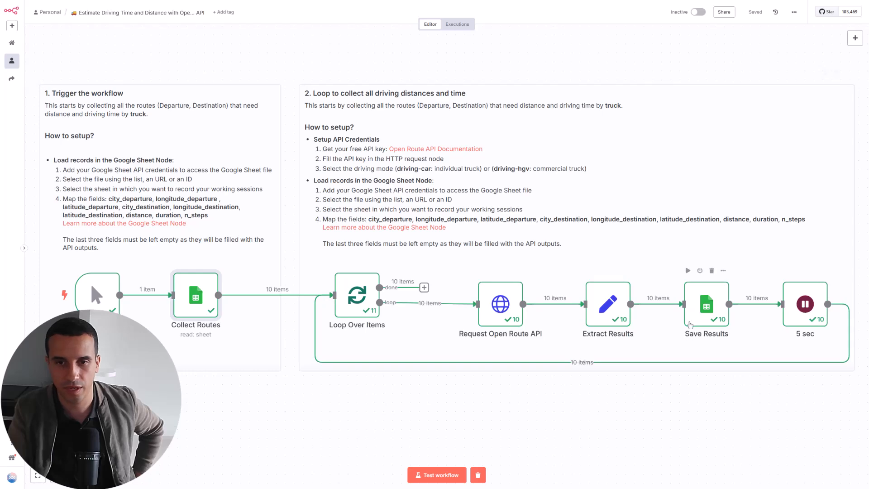
Switch to Google Sheets, check the distance, duration and n_steps columns on the Distance sheet, and return to n8n
key("alt+Tab")
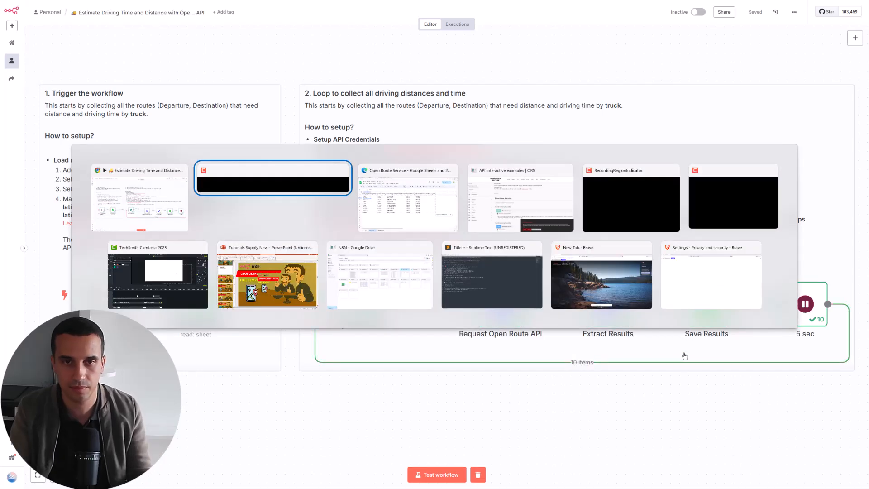
key("alt+Tab")
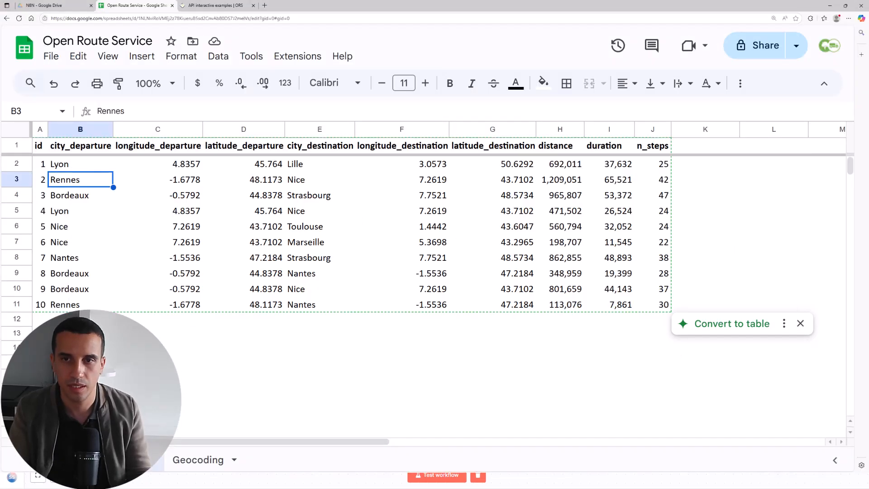
left_click(766, 242)
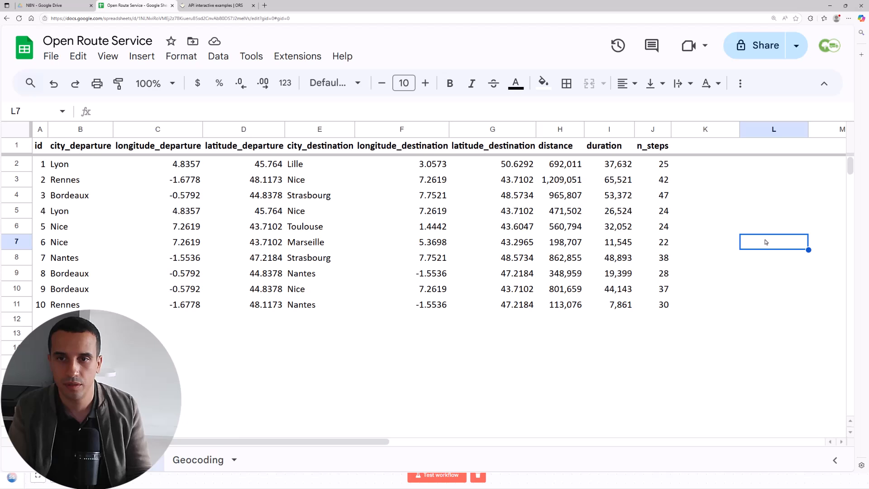
left_click(615, 165)
left_click(620, 199)
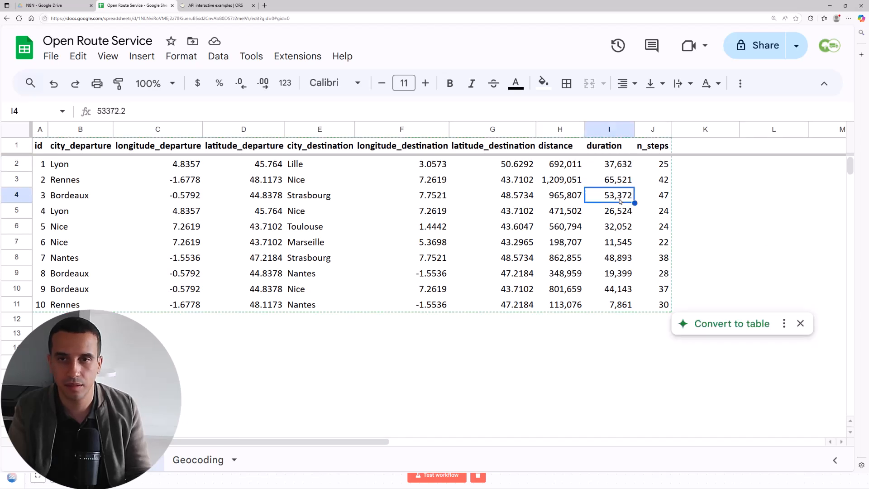
left_click_drag(575, 163, 583, 305)
left_click_drag(620, 163, 626, 304)
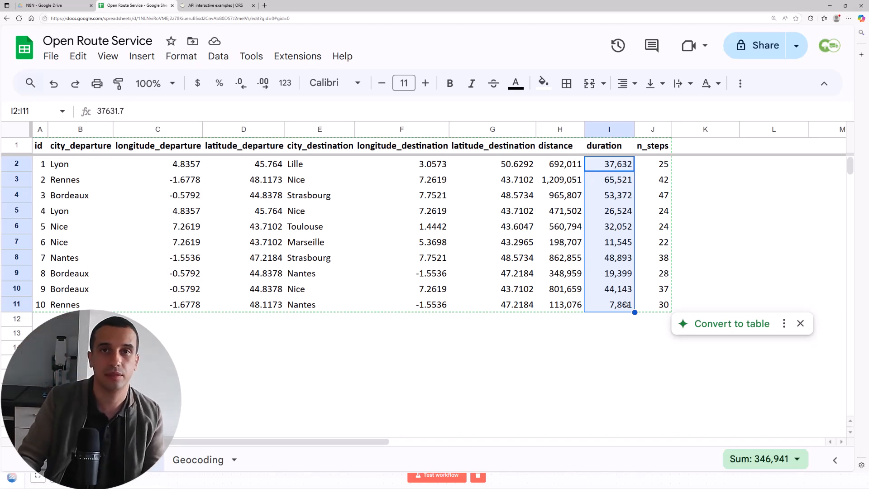
left_click(712, 200)
left_click_drag(659, 166, 662, 290)
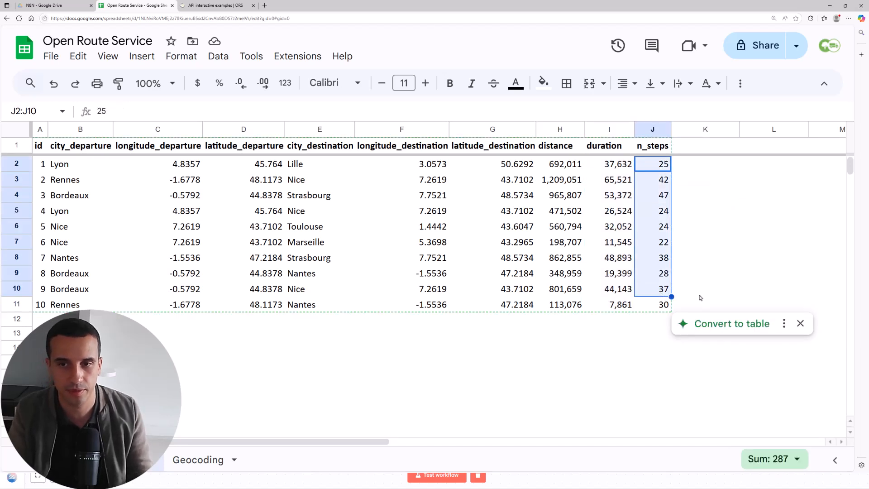
left_click(719, 293)
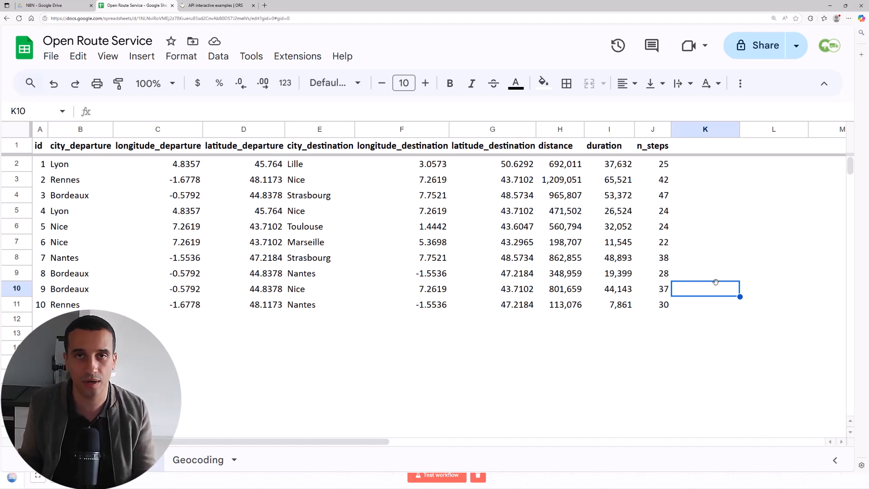
left_click(626, 211)
key("alt+Tab")
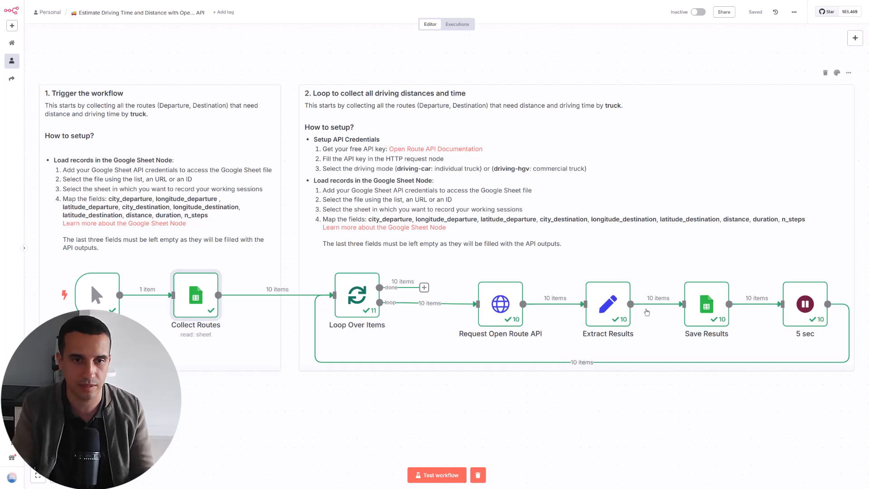
Switch back to Google Sheets and examine the addresses and coordinates on the Geocoding sheet
key("alt+Tab")
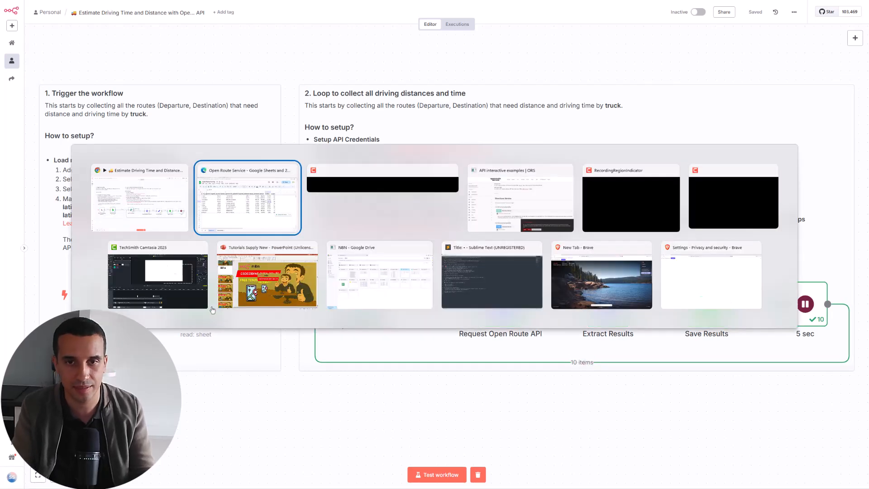
key("alt+Tab")
key("alt+Tab")
key("alt+Tab")
key("alt+Tab")
key("alt+Tab")
key("alt+Tab")
key("alt+Tab")
key("alt+Tab")
key("alt+Tab")
key("alt+Tab")
key("alt+Tab")
key("alt+Tab")
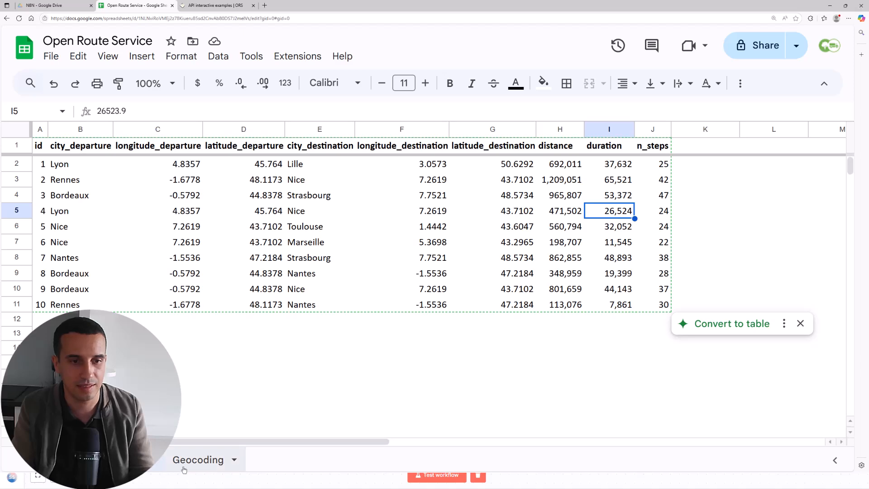
left_click(199, 459)
left_click(403, 196)
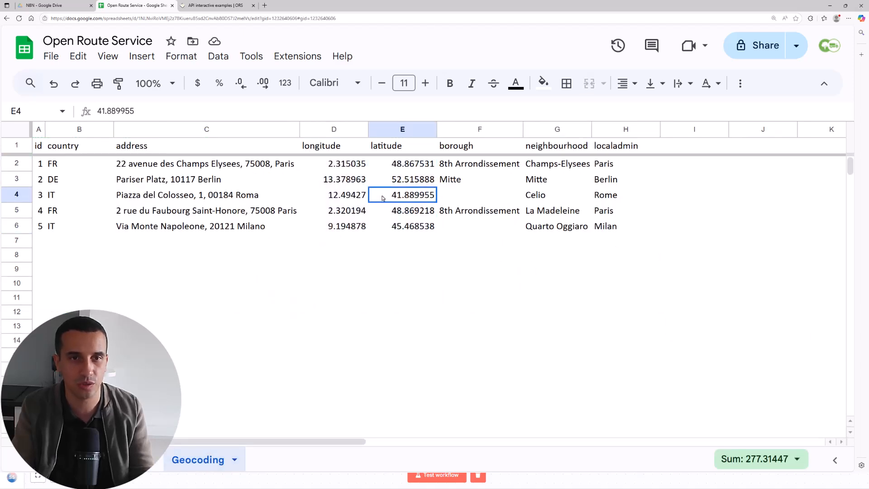
left_click(172, 167)
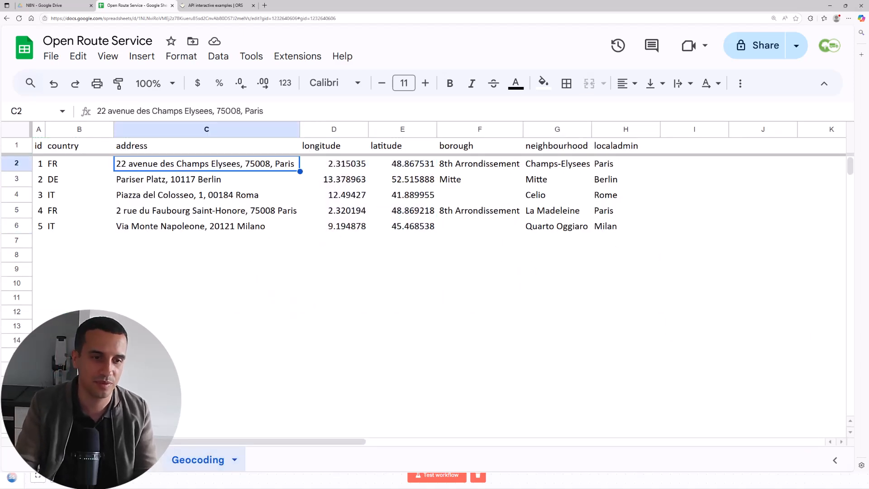
Return to the Distance sheet to view the routes and switch back to the n8n workflow
left_click(132, 459)
mouse_move(159, 155)
left_mouse_down()
mouse_move(167, 162)
mouse_move(157, 156)
left_mouse_up()
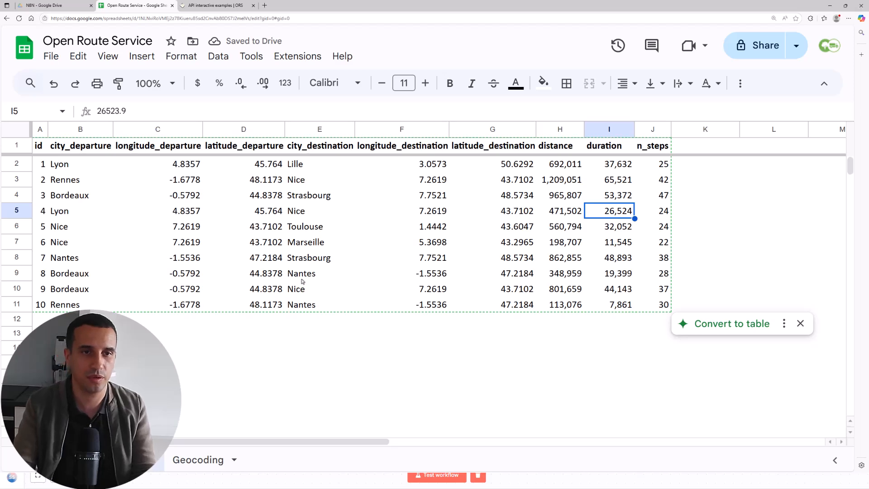
key("alt+Tab")
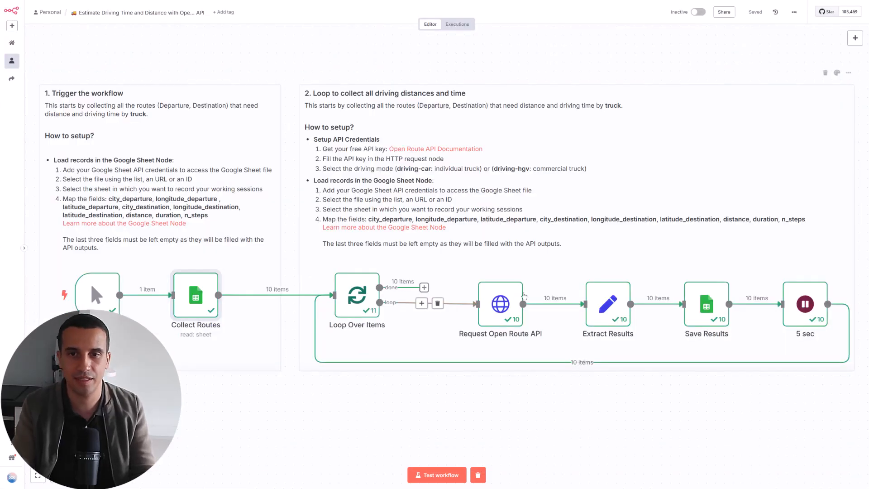